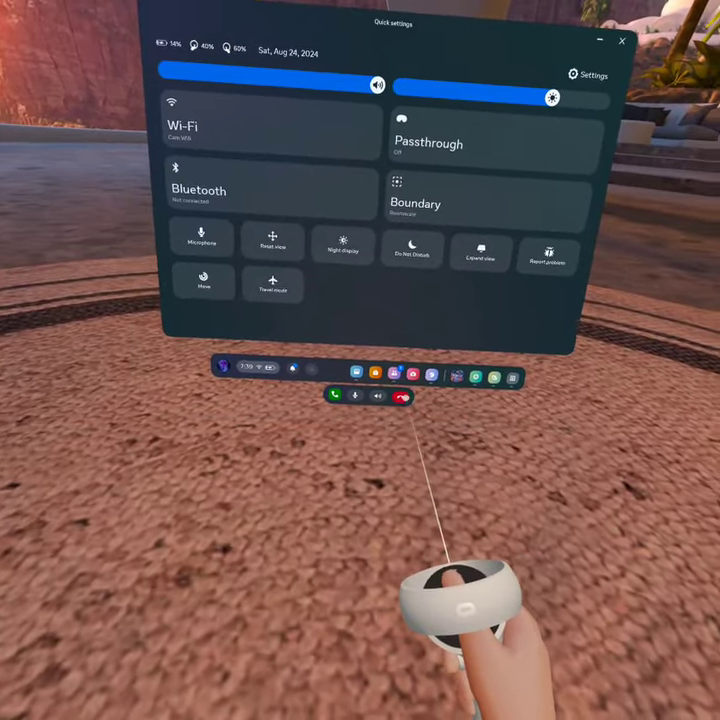
# - Bring up the Quick Settings panel, then switch over to the web browser
pyautogui.click(250, 411)
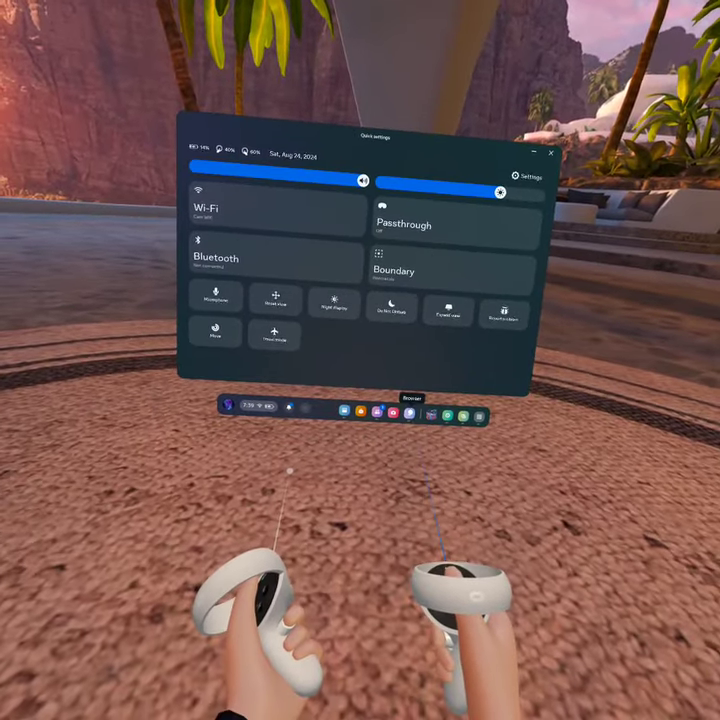
pyautogui.click(411, 411)
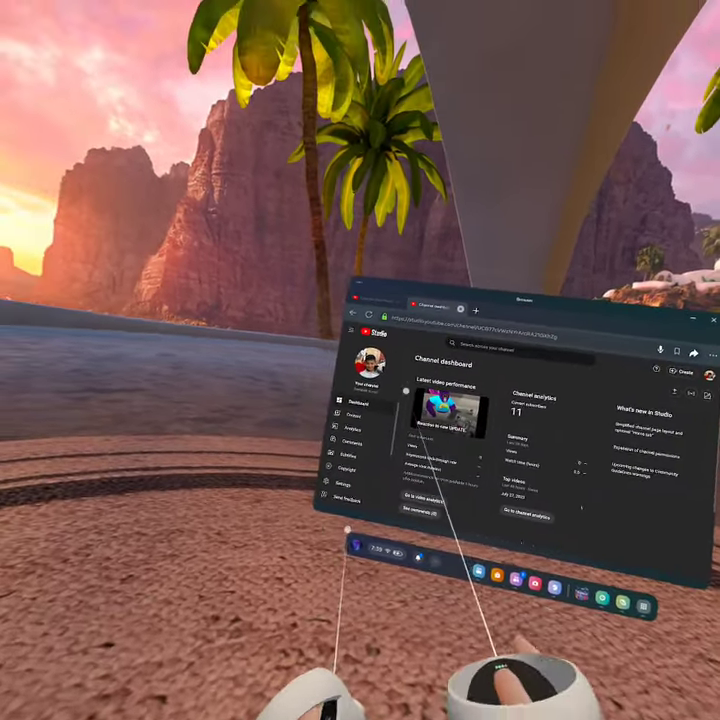
# - Load YouTube's home page in a new browser tab and show the account menu
pyautogui.click(475, 309)
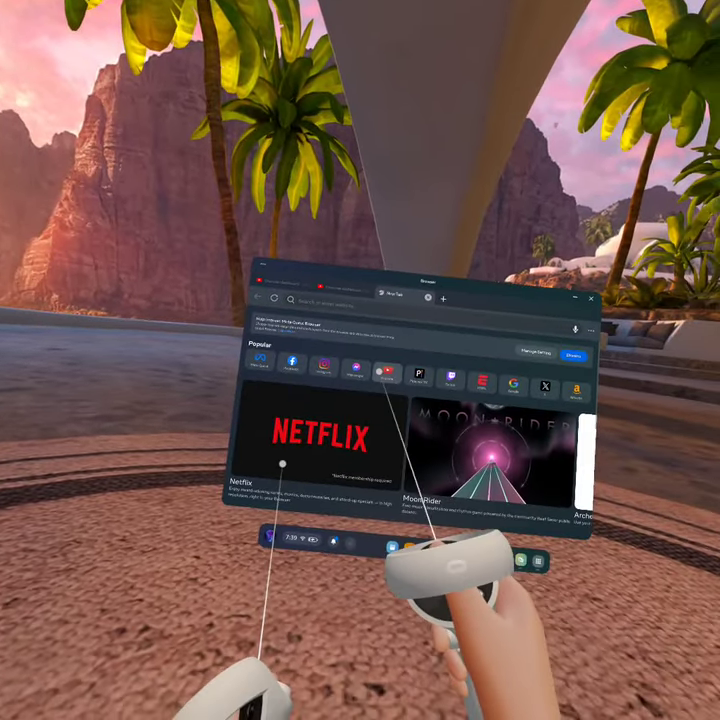
pyautogui.click(423, 390)
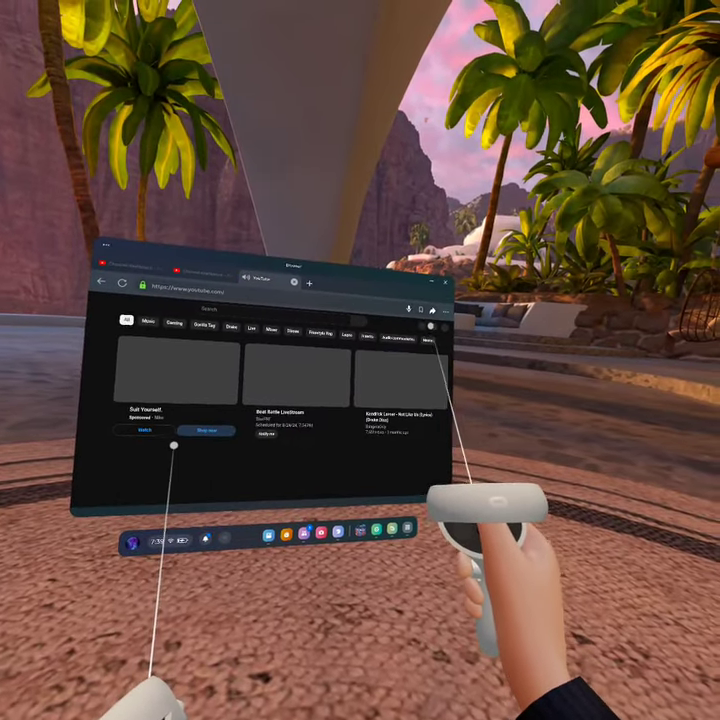
pyautogui.click(443, 319)
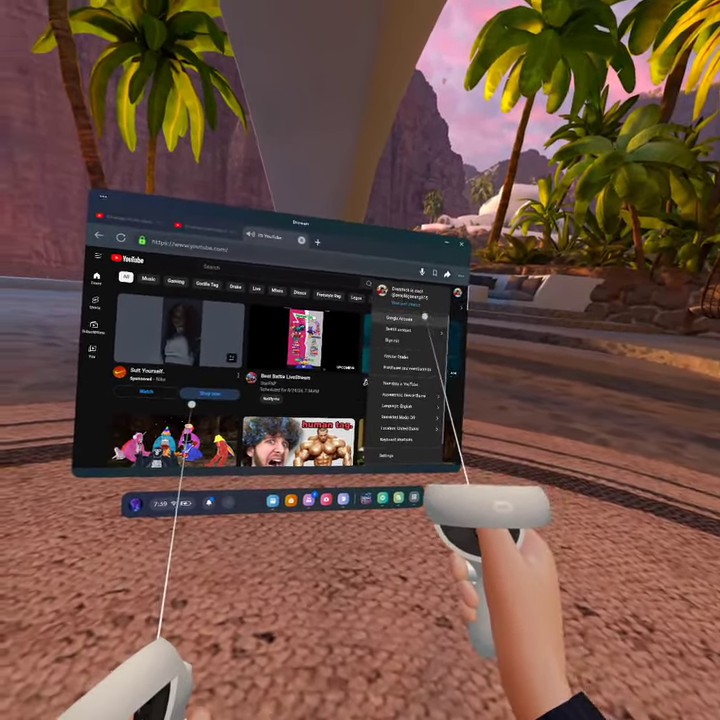
# - Load the YouTube Studio channel dashboard, then switch to the headset's recorded videos
pyautogui.click(409, 336)
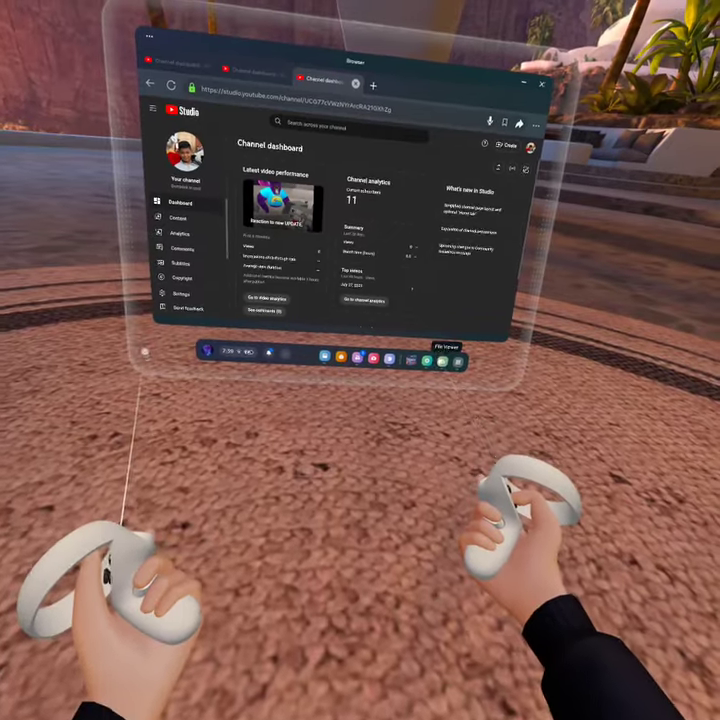
pyautogui.click(444, 456)
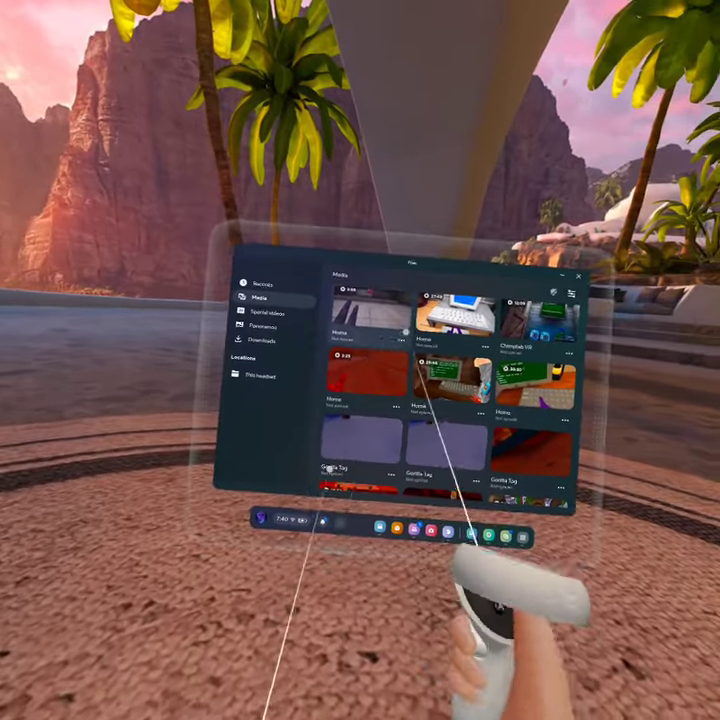
pyautogui.scroll(2, 281, 363)
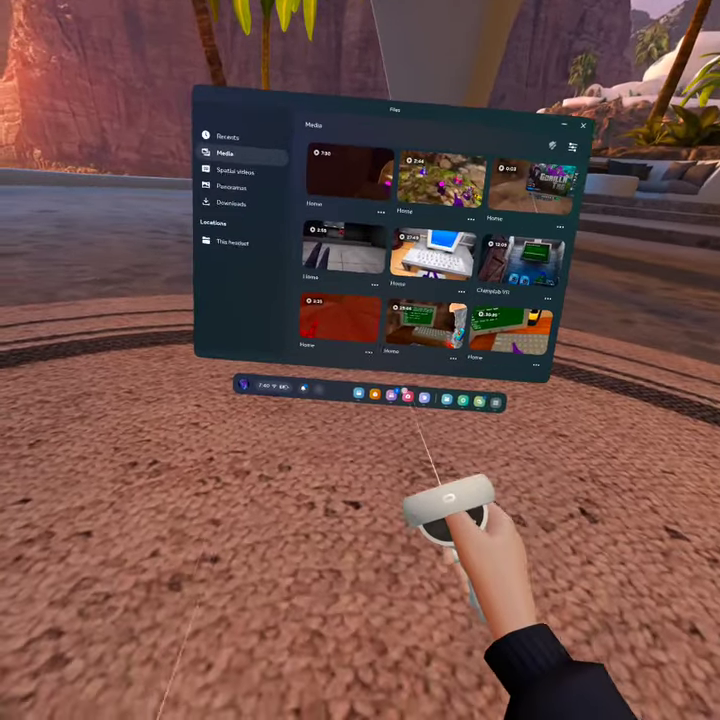
# - Leave the Files Media library and return to YouTube Studio's dashboard
pyautogui.click(395, 449)
# - Reach the headset file picker from YouTube Studio's Upload videos dialog, closing the extra tab
pyautogui.click(430, 429)
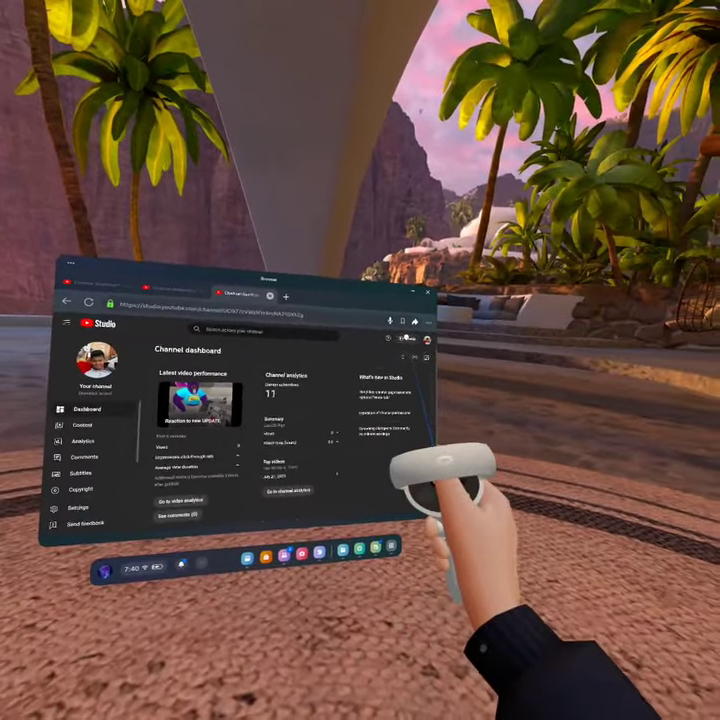
pyautogui.click(455, 345)
pyautogui.click(408, 338)
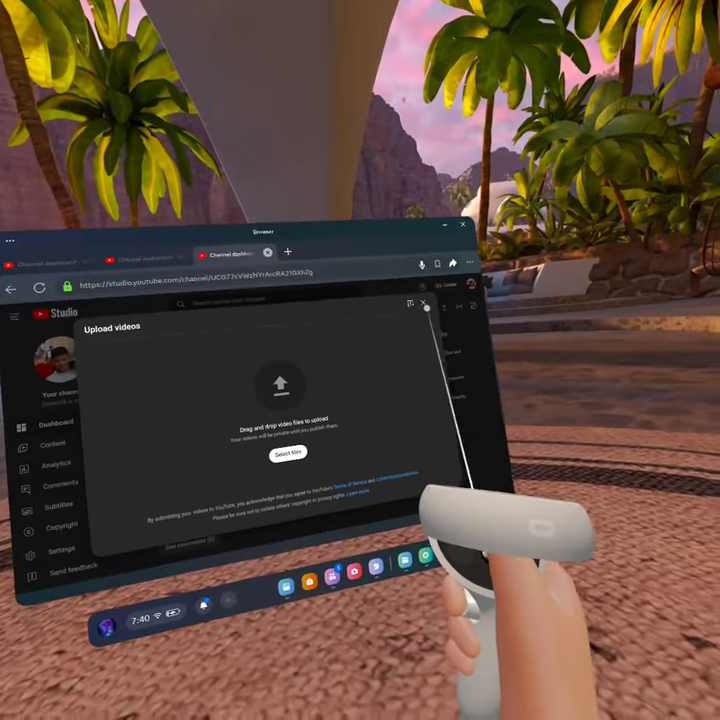
pyautogui.click(630, 253)
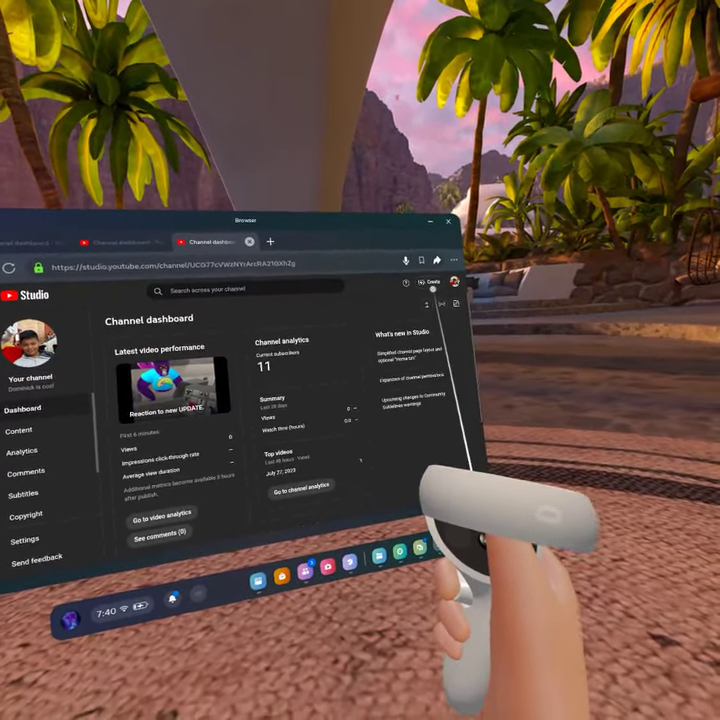
pyautogui.click(432, 285)
pyautogui.click(418, 288)
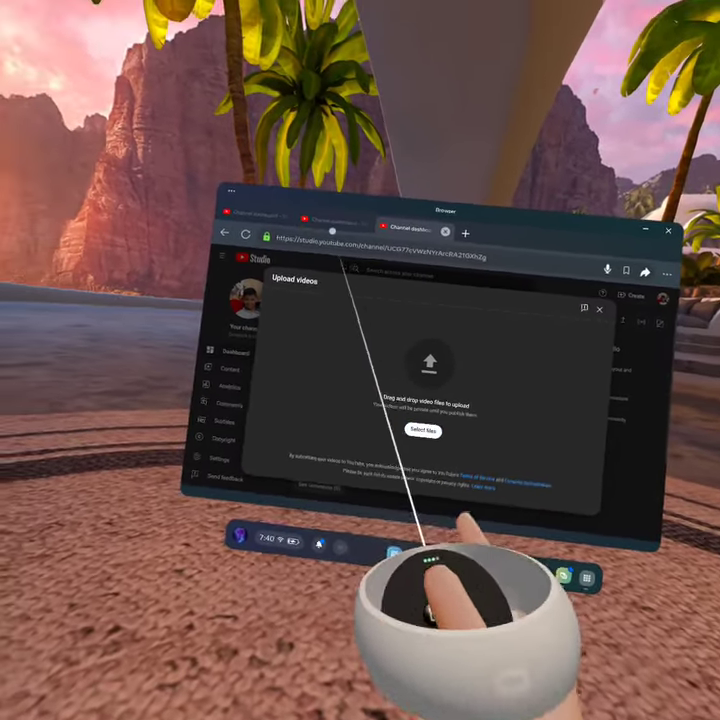
pyautogui.click(290, 178)
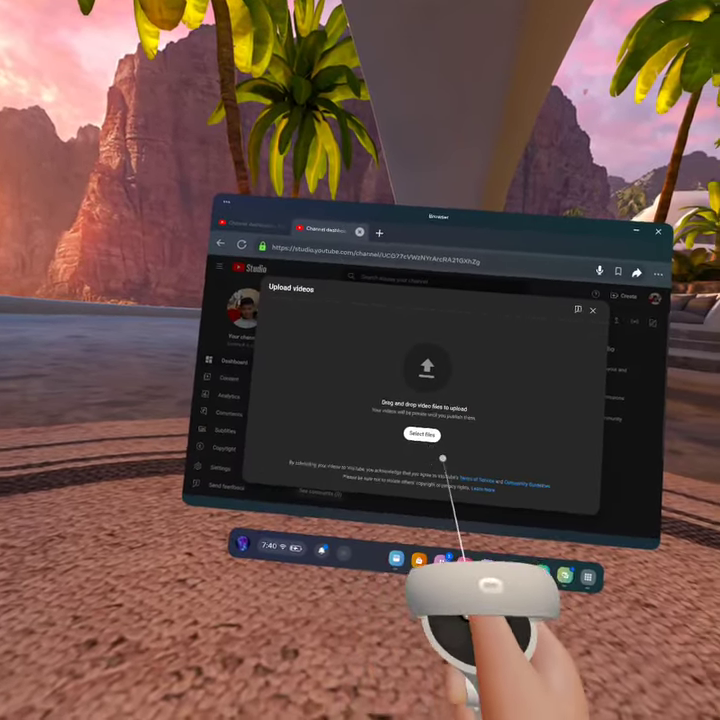
pyautogui.click(420, 416)
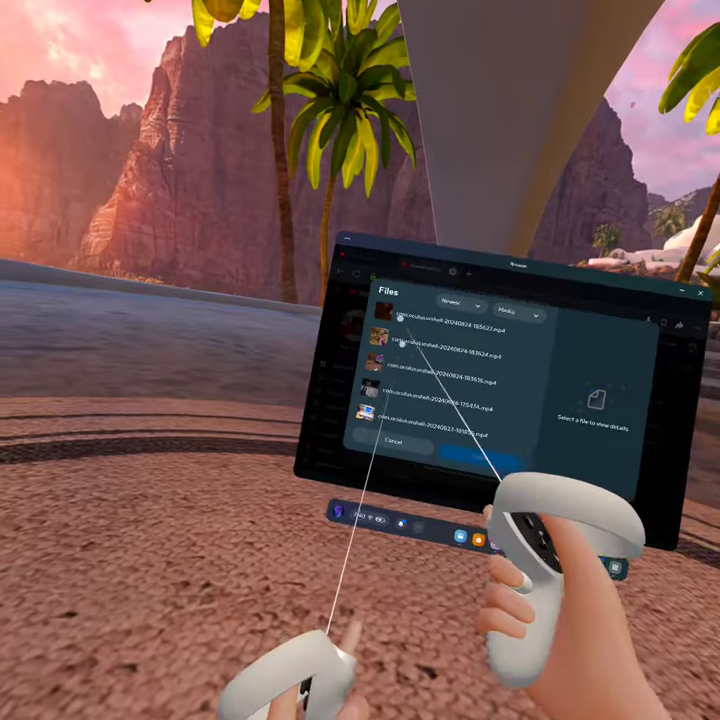
# - Upload the newest headset mp4 recording and select its title field
pyautogui.click(378, 300)
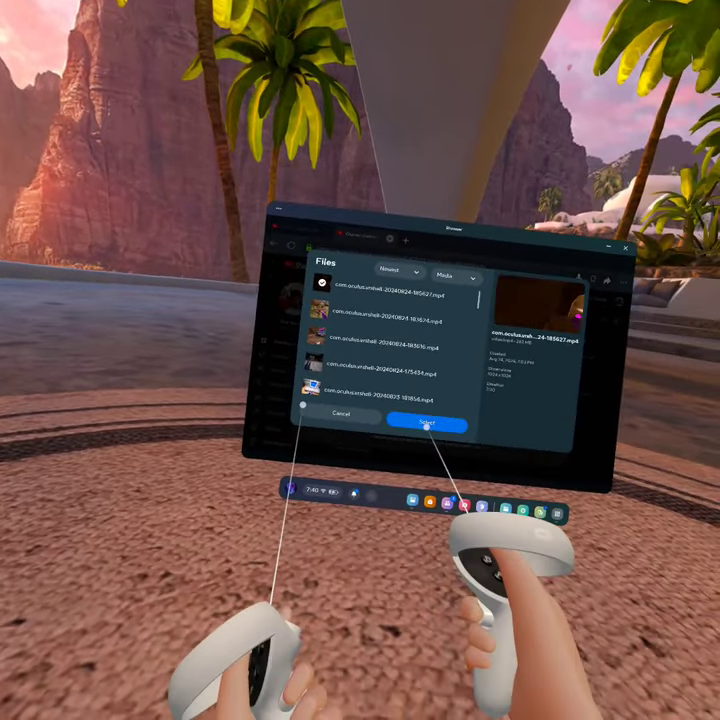
pyautogui.click(462, 455)
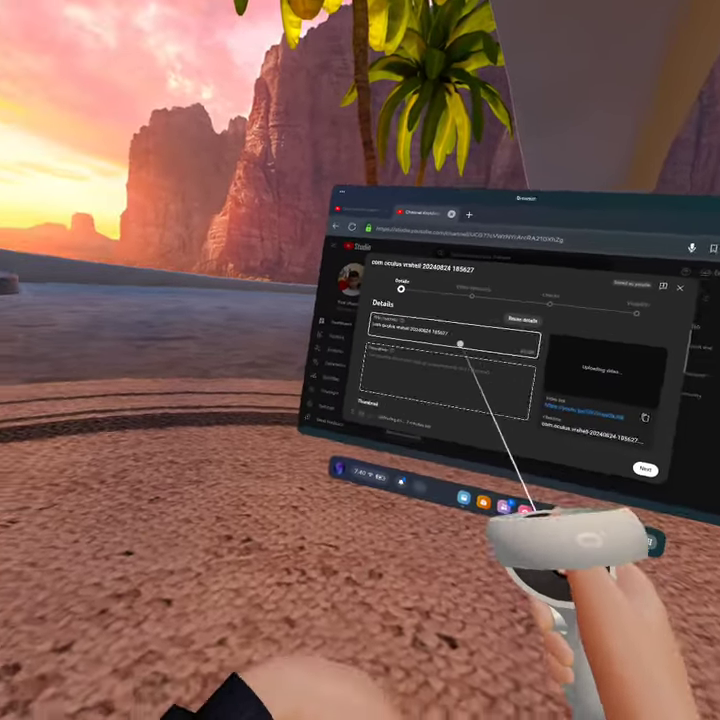
pyautogui.click(460, 345)
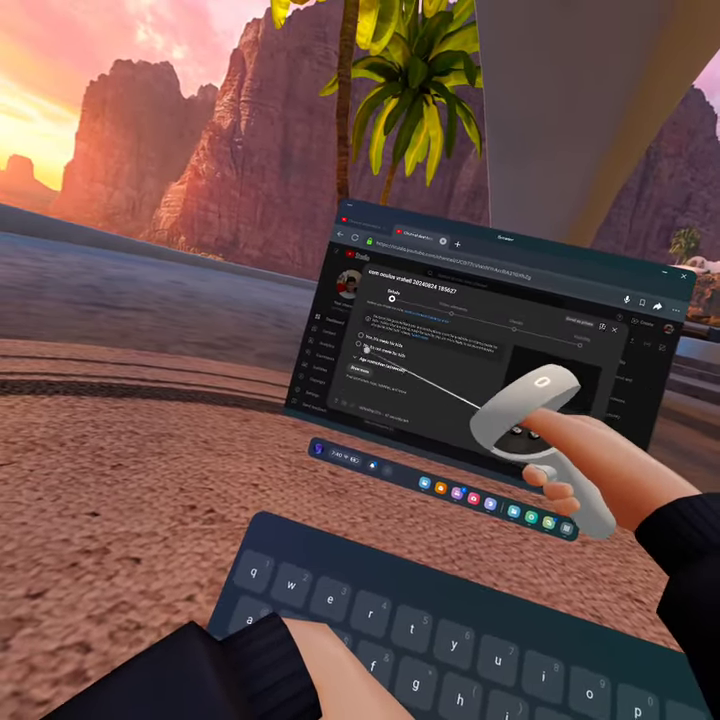
# - Show the upload's Details step with the file-name title, then bring up Quick Settings
pyautogui.click(392, 298)
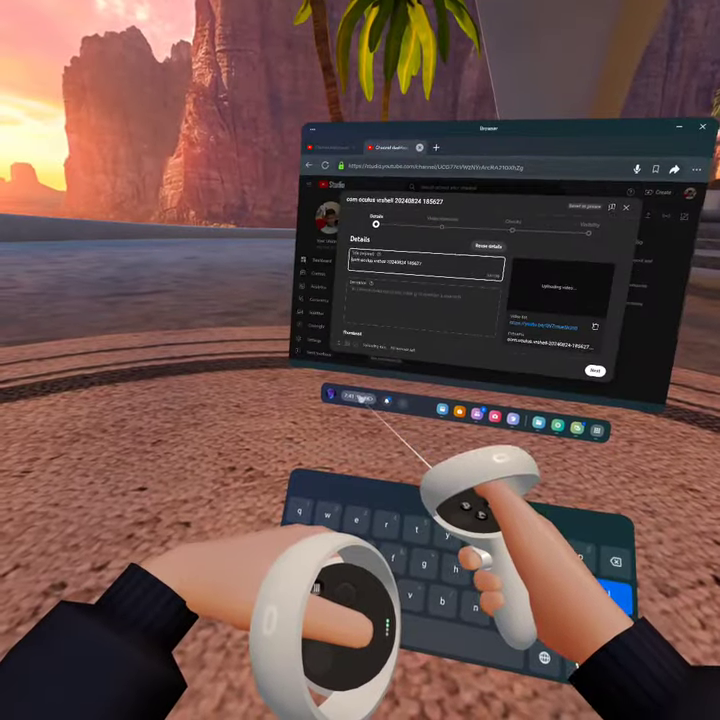
pyautogui.click(255, 408)
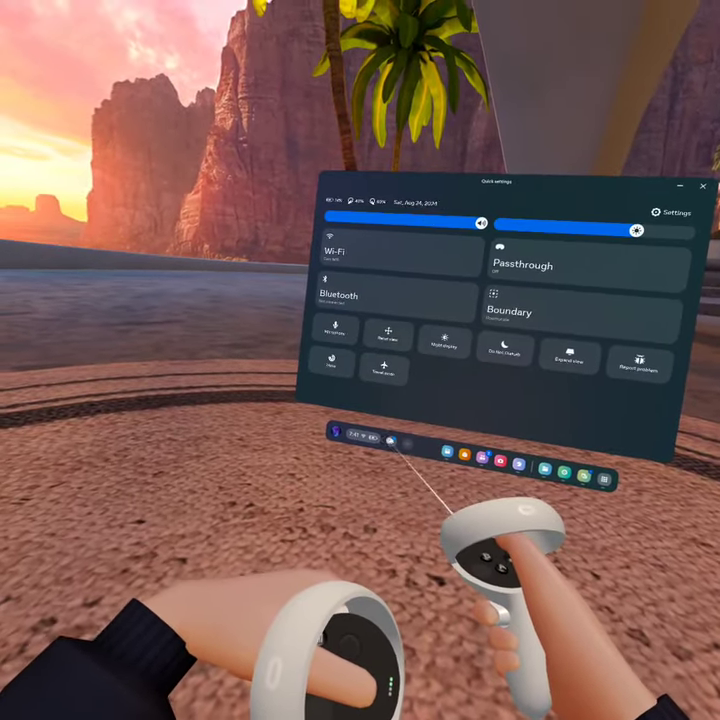
# - Visit the profile window, return to Quick Settings, and show the installed apps Library
pyautogui.click(336, 402)
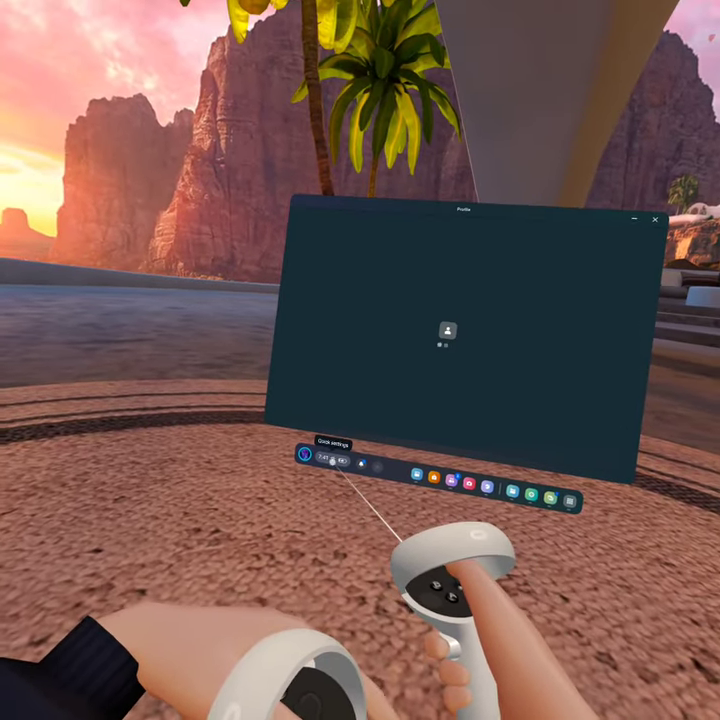
pyautogui.click(318, 443)
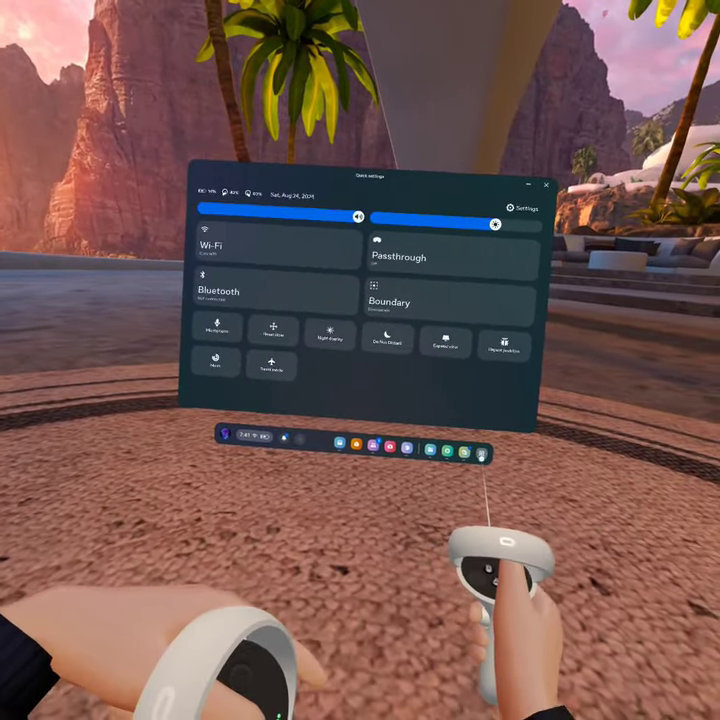
pyautogui.click(488, 458)
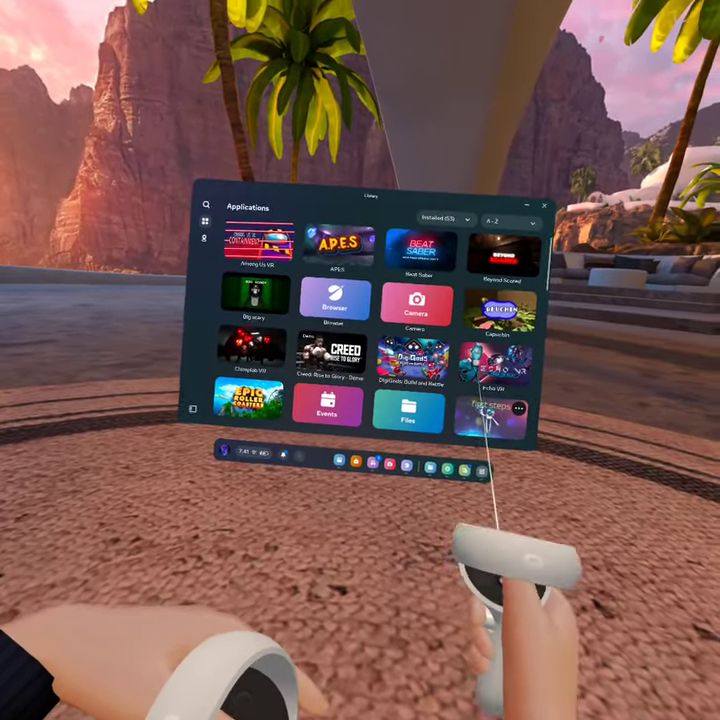